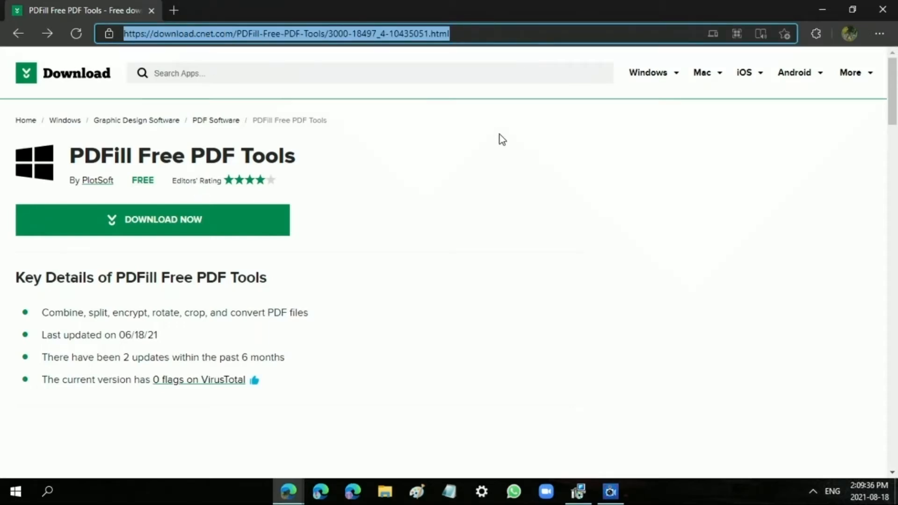
# Download the PDFill Free PDF Tools installer from the CNET page and launch PDFill_PDF_Tools_FREE.exe
pyautogui.doubleClick(307, 156)
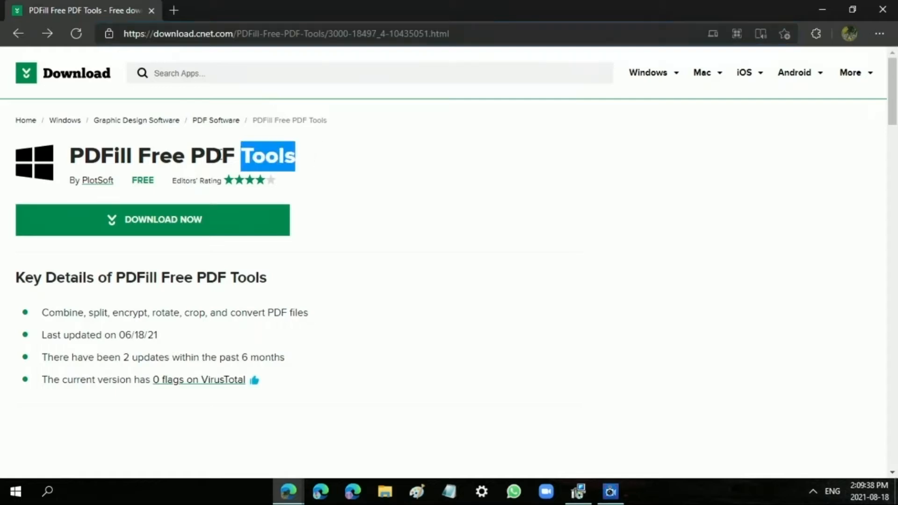
pyautogui.moveTo(220, 156); pyautogui.dragTo(70, 156)
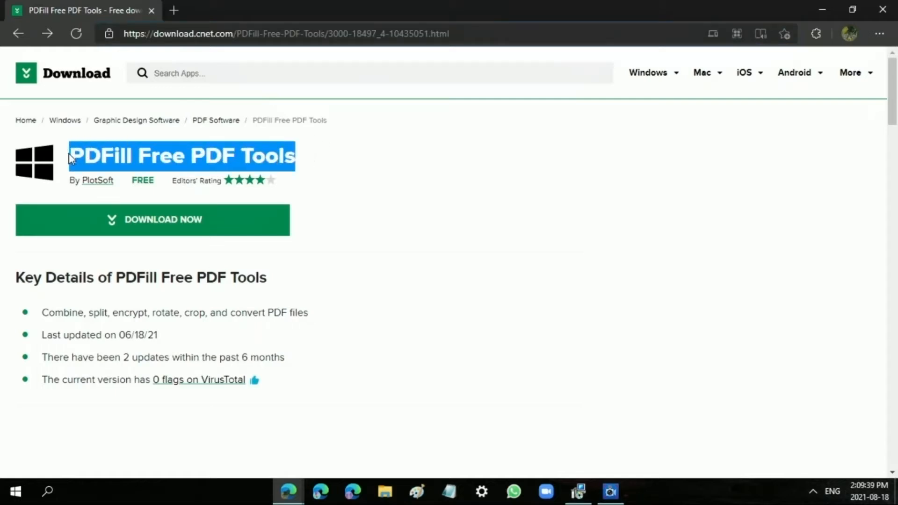
pyautogui.click(407, 182)
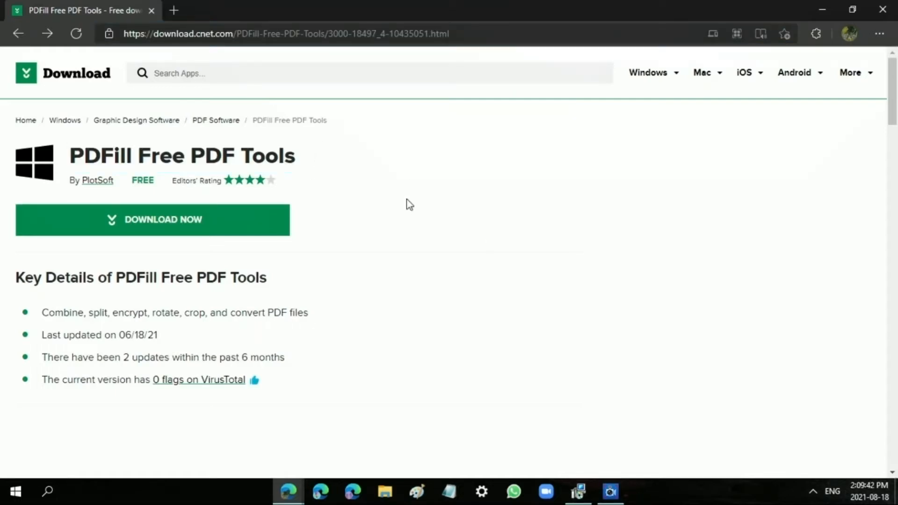
pyautogui.click(194, 236)
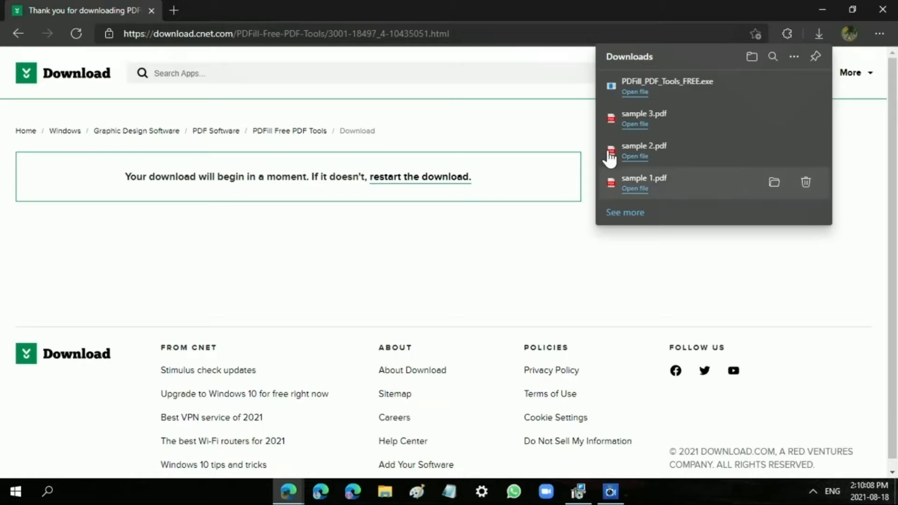
pyautogui.click(633, 93)
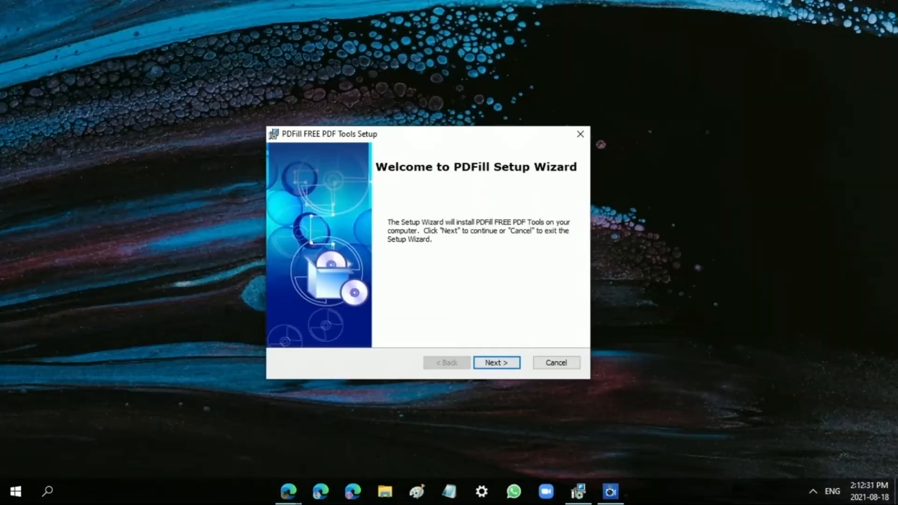
# Accept the PDFill license agreement and choose only FREE PDFill PDF Tools (No Watermark) as the product to install
pyautogui.click(504, 361)
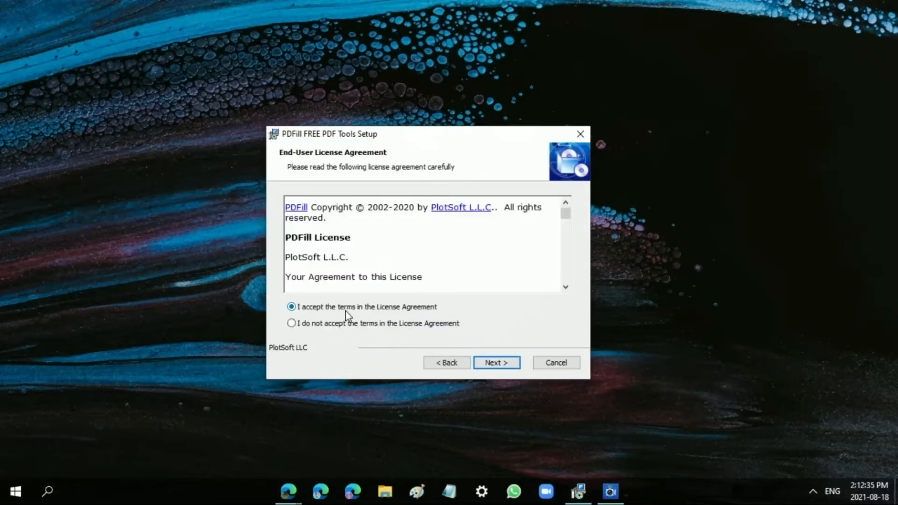
pyautogui.click(499, 365)
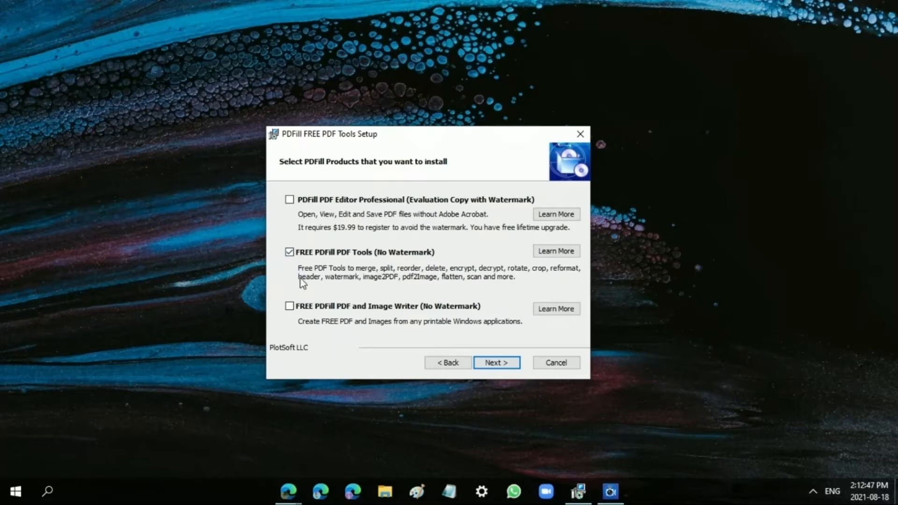
pyautogui.click(384, 255)
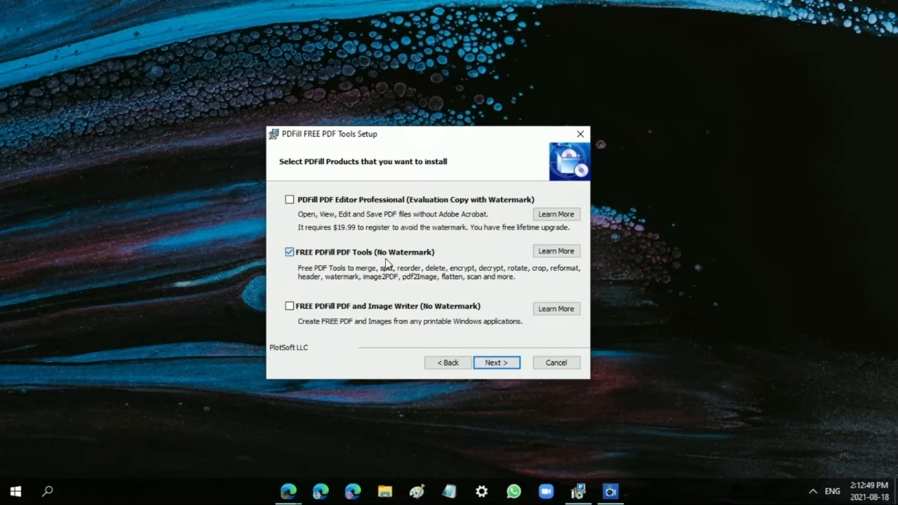
pyautogui.click(332, 256)
pyautogui.click(500, 366)
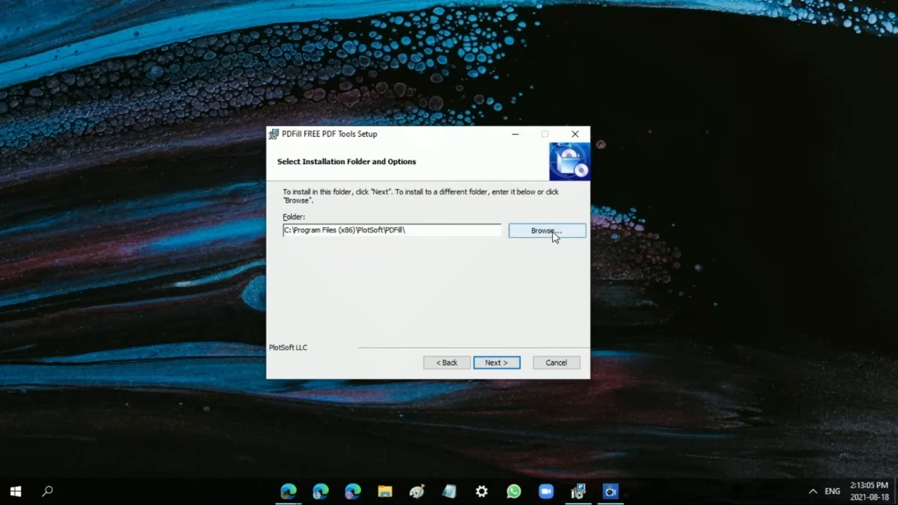
# Install PDFill into the default folder C:\Program Files (x86)\PlotSoft\PDFill\ and finish the setup wizard
pyautogui.click(504, 369)
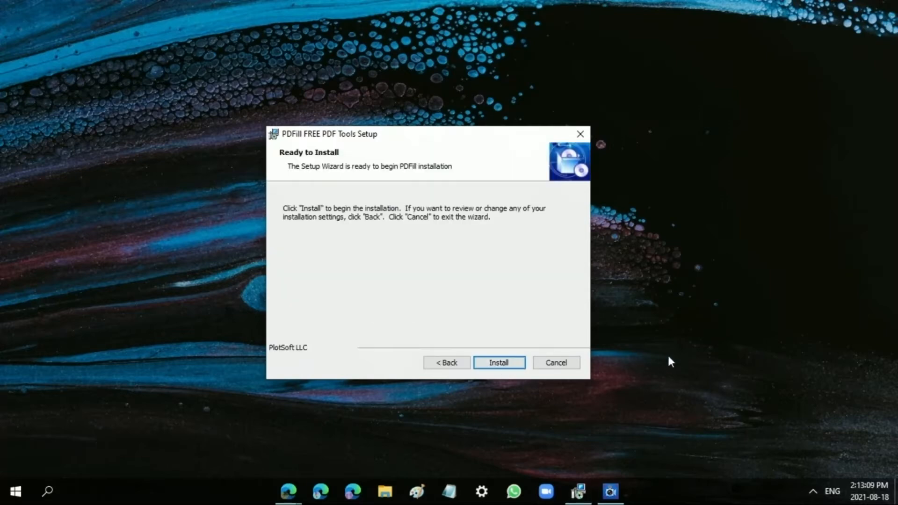
pyautogui.click(504, 363)
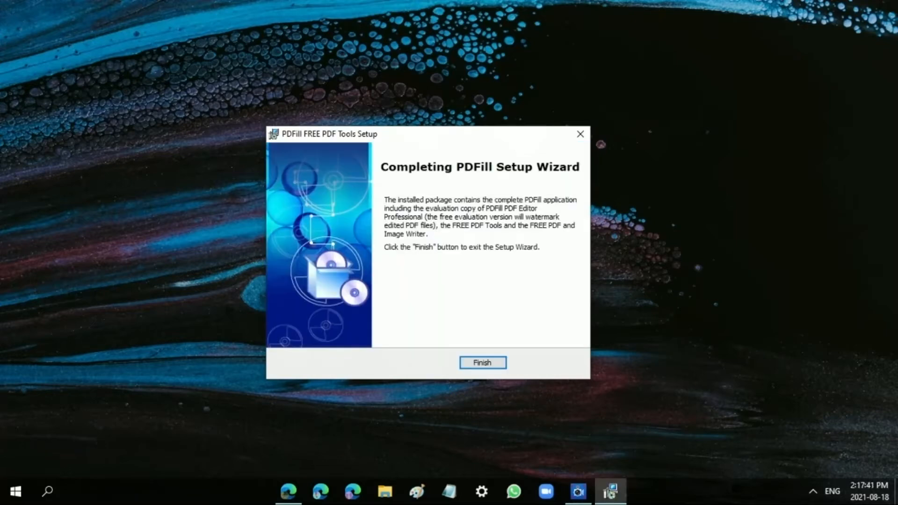
pyautogui.click(483, 364)
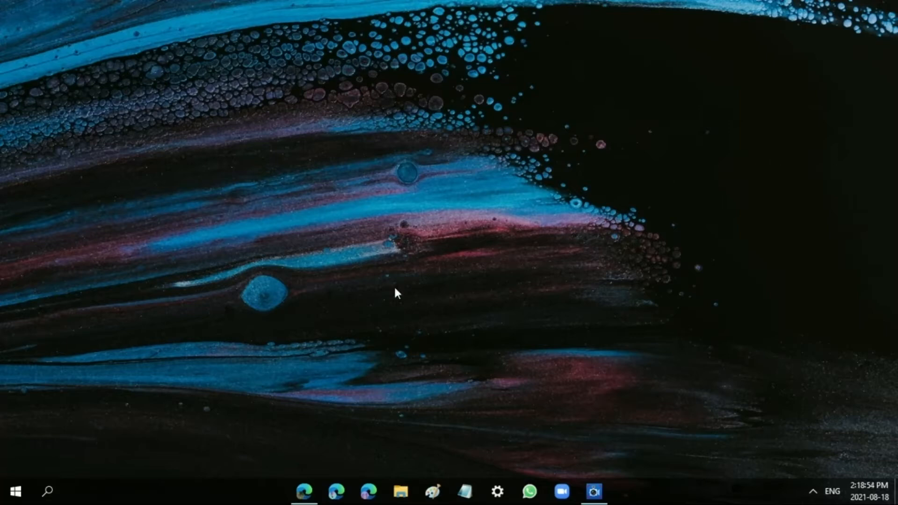
# Find the PDFill folder among the installed Windows apps and launch PDFill PDF Tools (FREE)
pyautogui.click(16, 491)
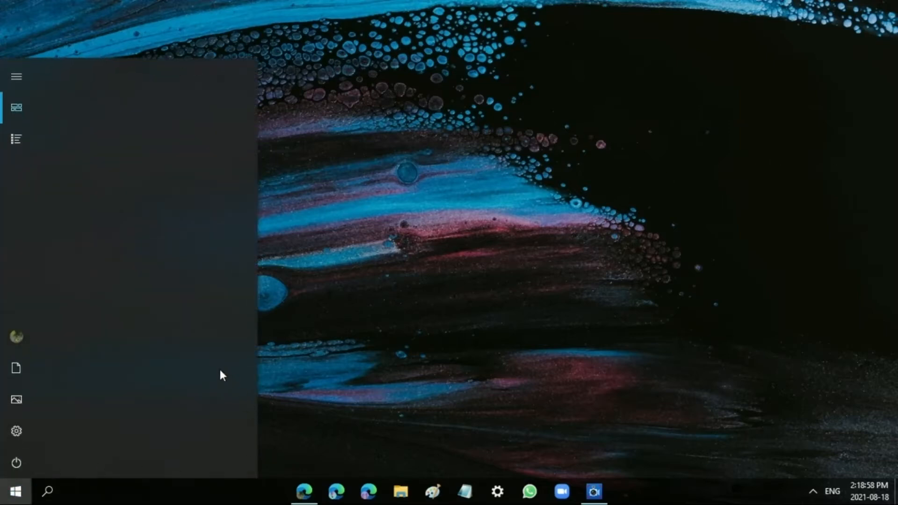
pyautogui.click(15, 139)
pyautogui.scroll(-4, 150, 172)
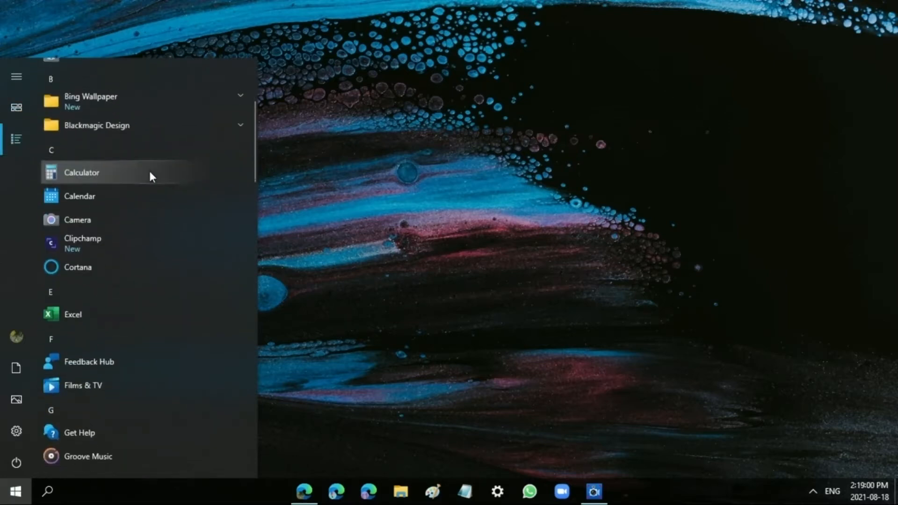
pyautogui.scroll(-15, 150, 173)
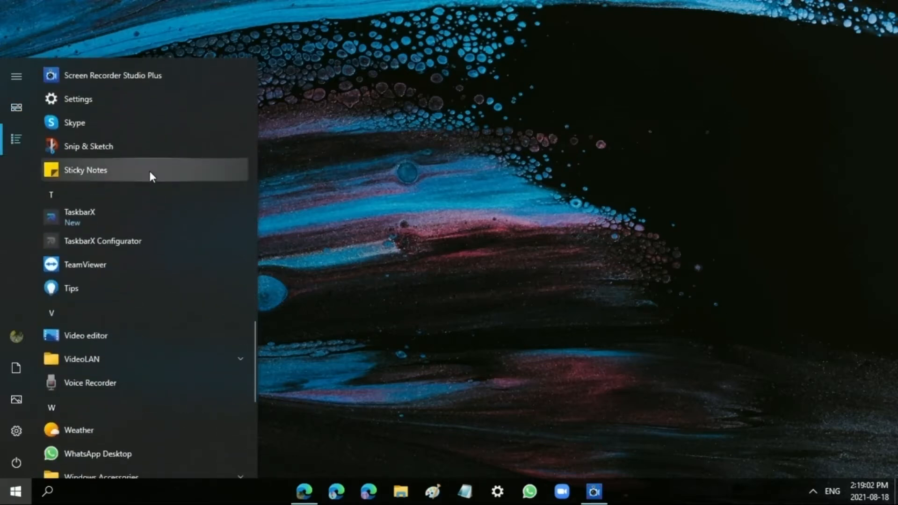
pyautogui.scroll(7, 150, 171)
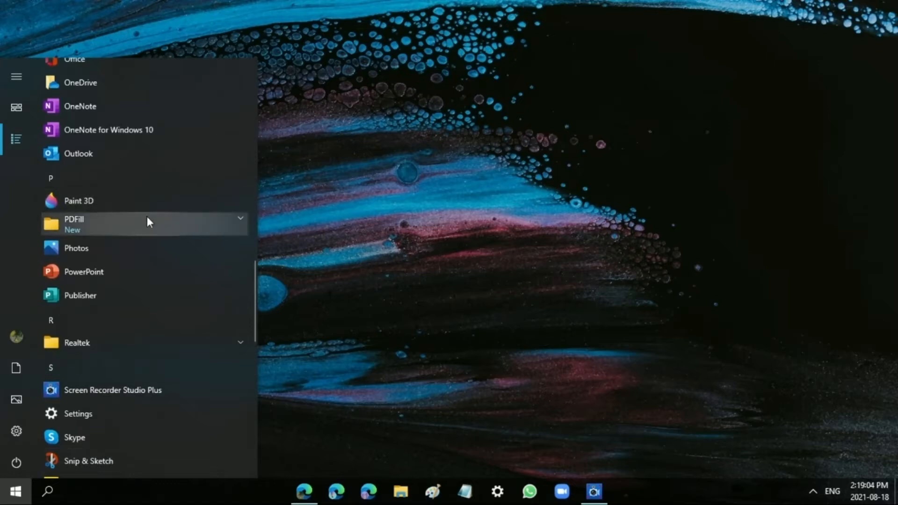
pyautogui.click(147, 217)
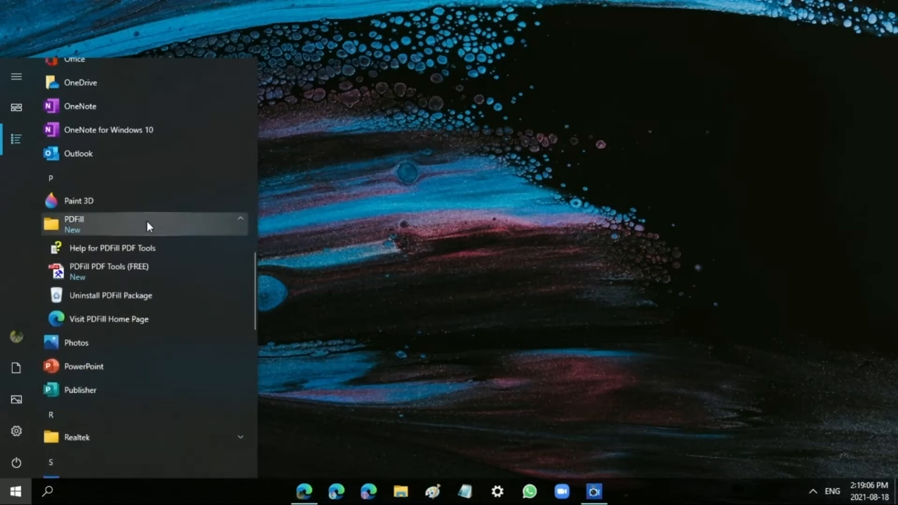
pyautogui.click(111, 272)
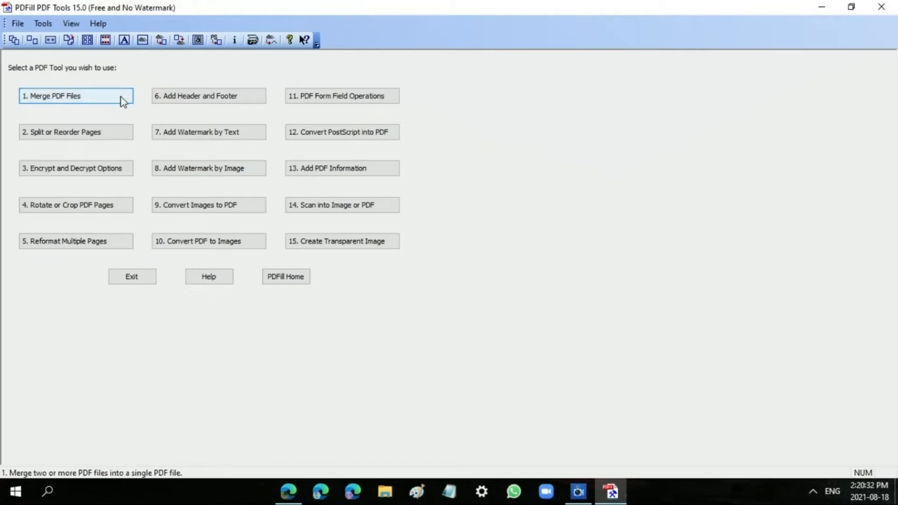
# Start the Merge PDF Files tool and add sample 1, sample 2 and sample 3 from the Downloads folder
pyautogui.click(97, 105)
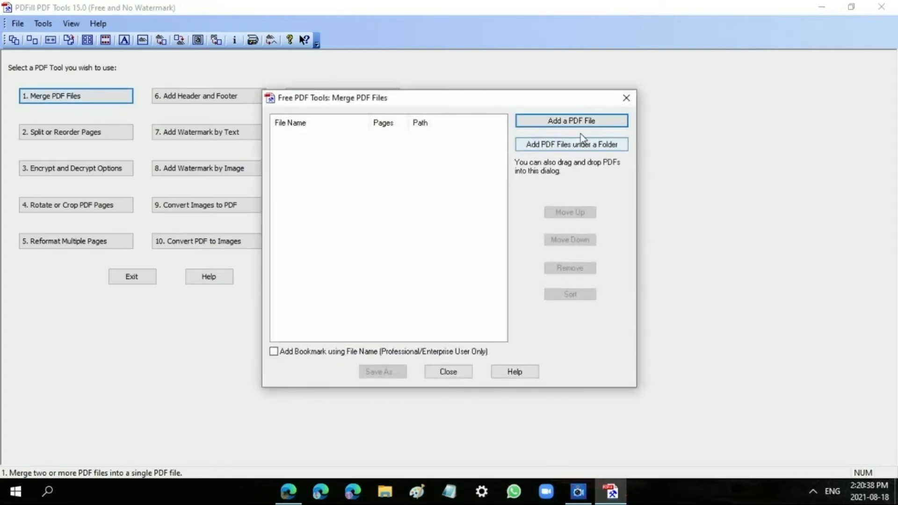
pyautogui.click(593, 129)
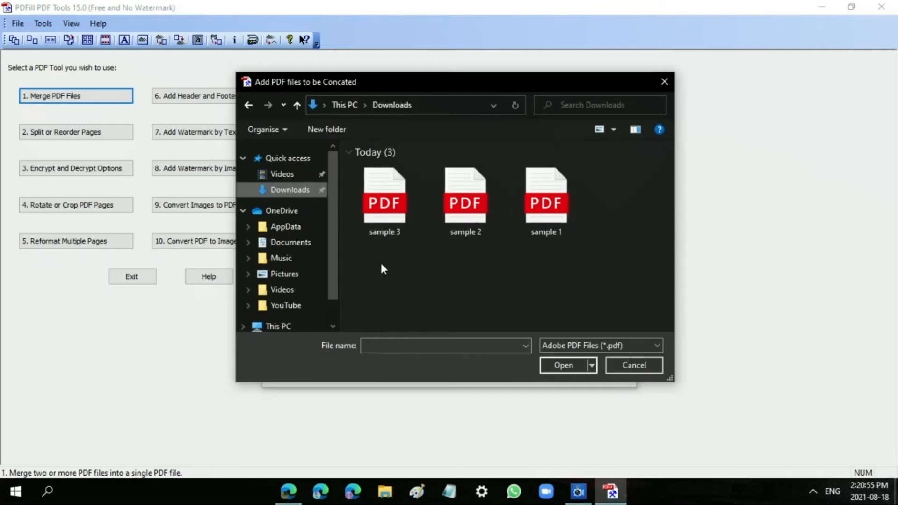
pyautogui.click(535, 204)
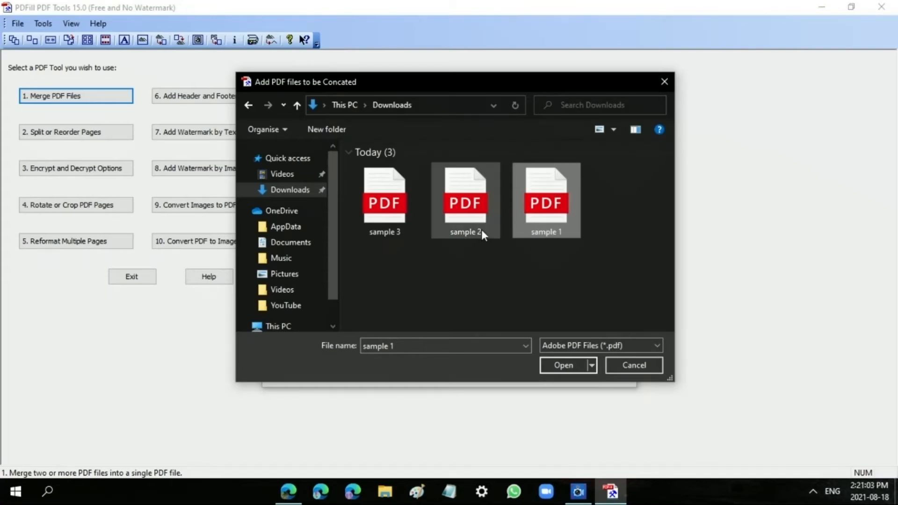
pyautogui.keyDown('ctrl'); pyautogui.click(462, 219); pyautogui.keyUp('ctrl')
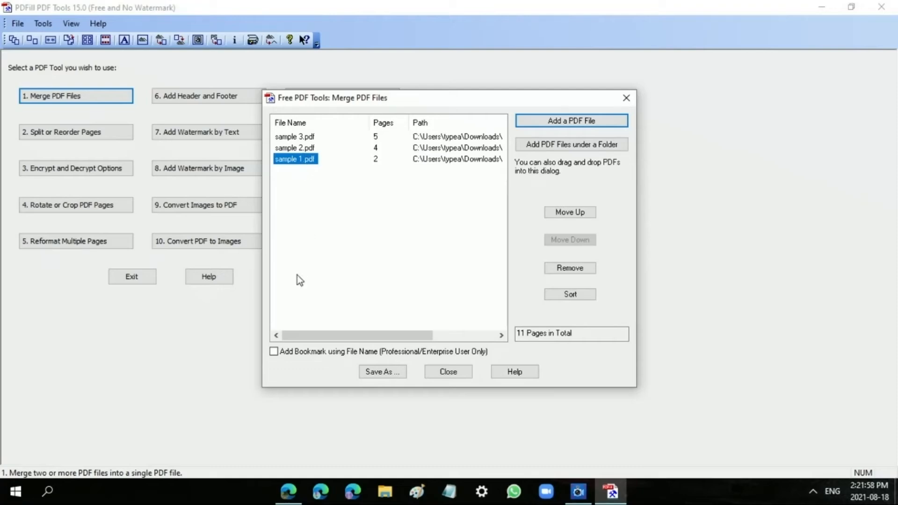
# Reorder the merge list so the files run sample 1.pdf, sample 2.pdf, sample 3.pdf
pyautogui.click(568, 214)
pyautogui.click(568, 214)
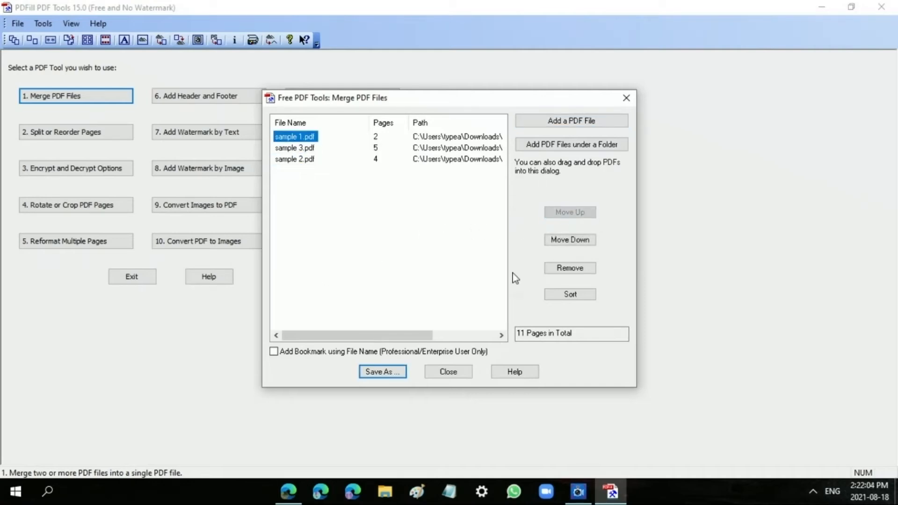
pyautogui.click(294, 160)
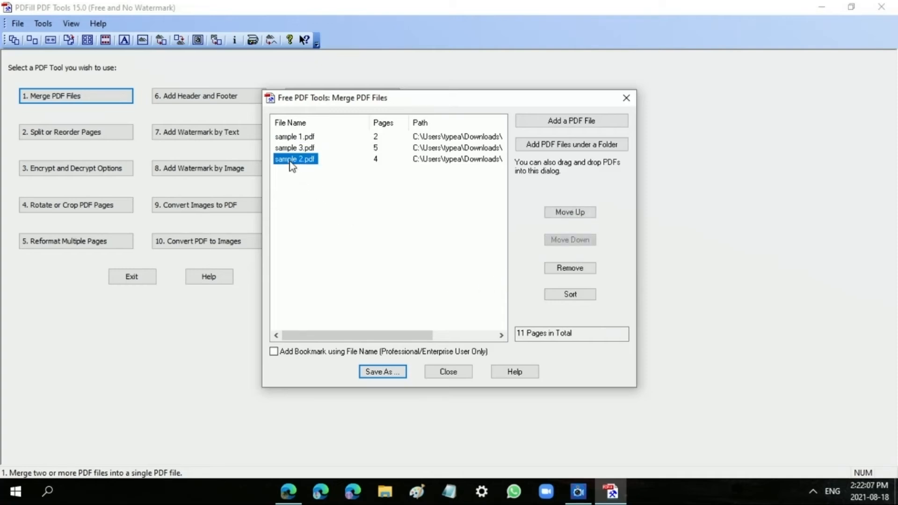
pyautogui.click(563, 215)
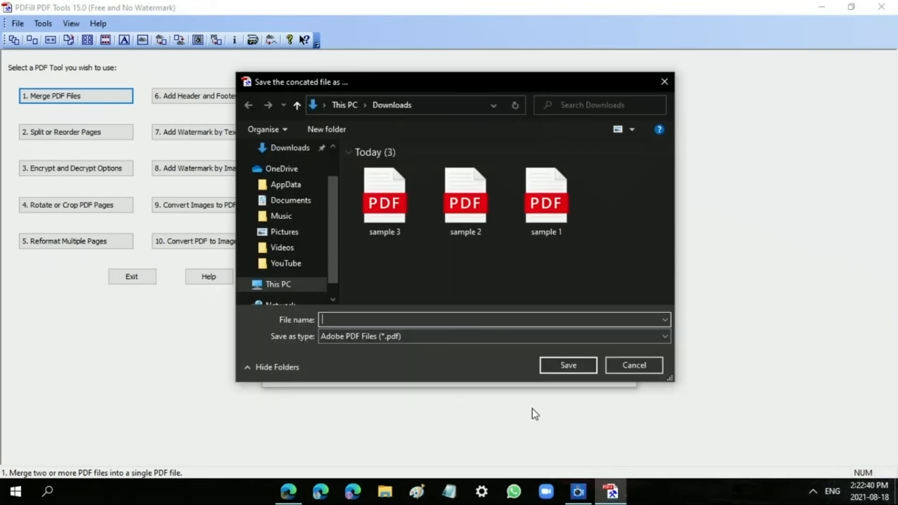
# Save the merged PDF in the Downloads folder as "Merged PDF Files Sample"
pyautogui.write('Merged PDF Files Sampl')
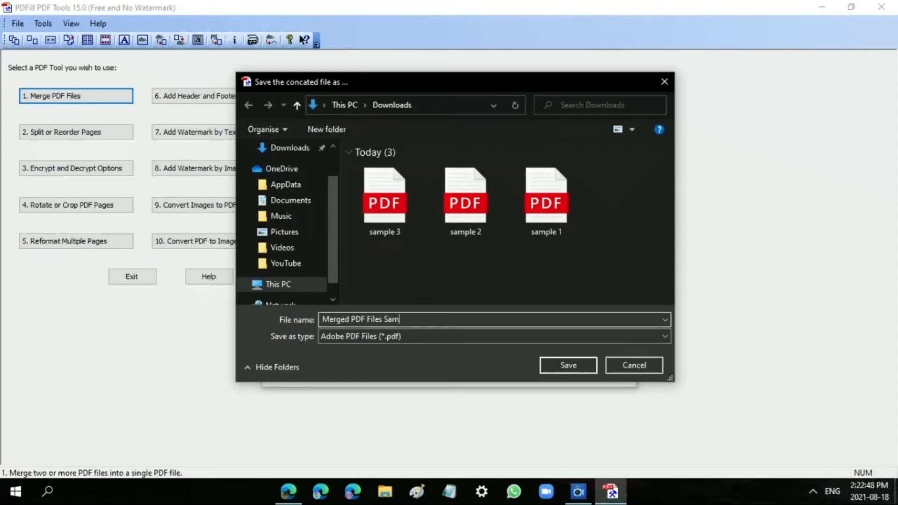
pyautogui.write('e')
pyautogui.click(569, 365)
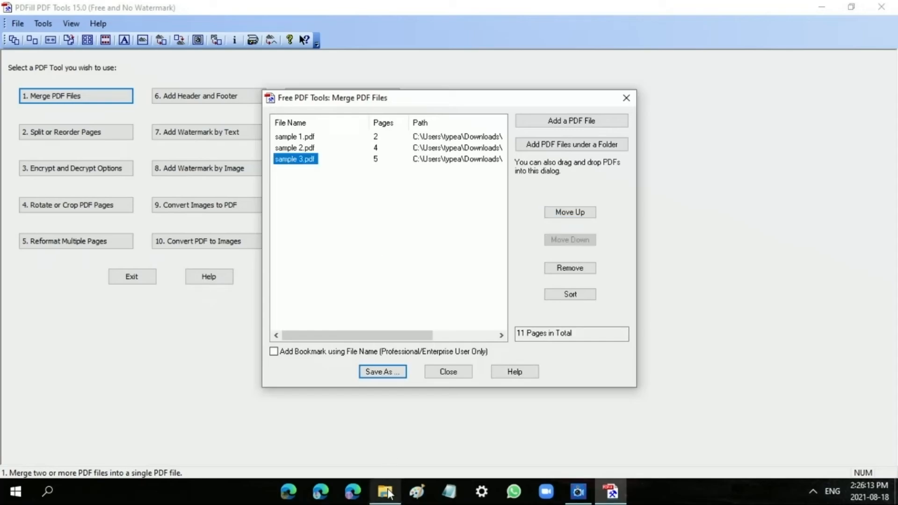
# Open Merged PDF Files Sample from the Downloads folder in File Explorer and look through its pages in order
pyautogui.click(386, 489)
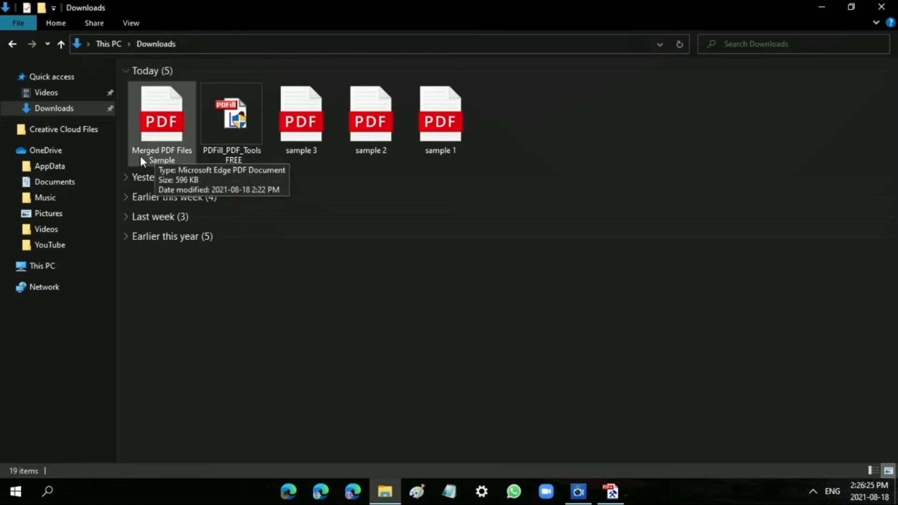
pyautogui.doubleClick(186, 158)
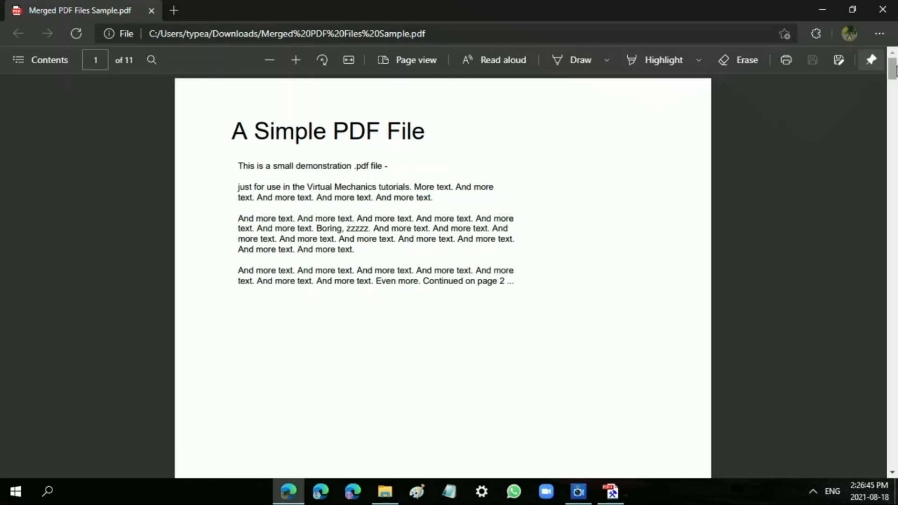
pyautogui.moveTo(894, 67); pyautogui.dragTo(894, 108)
pyautogui.scroll(-10, 844, 152)
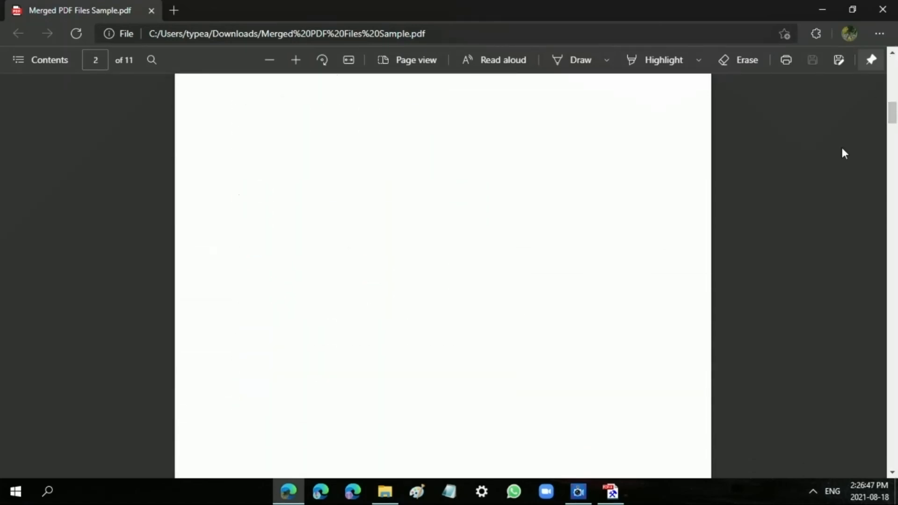
pyautogui.scroll(-15, 842, 149)
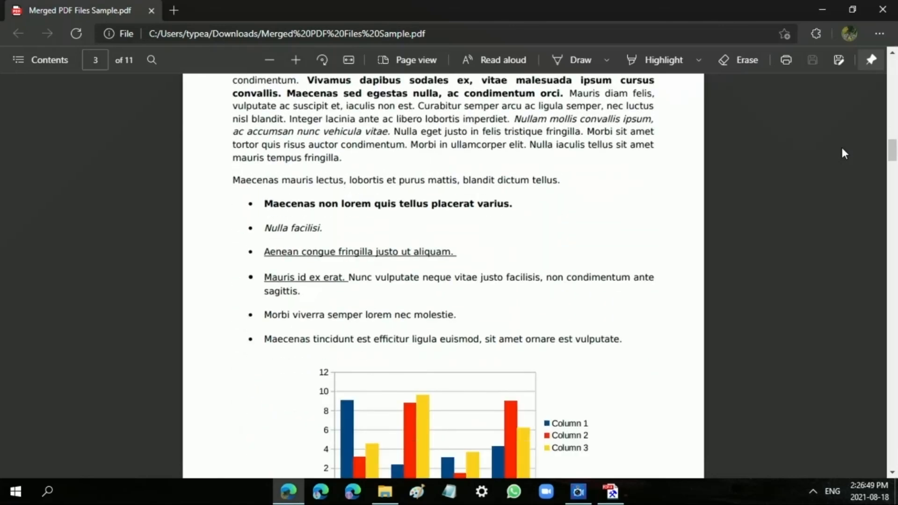
pyautogui.scroll(-15, 842, 149)
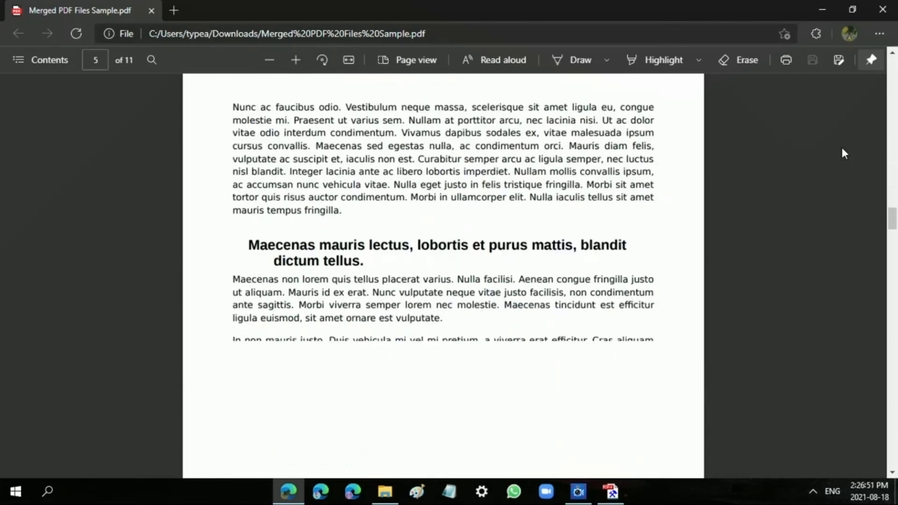
pyautogui.scroll(-8, 842, 150)
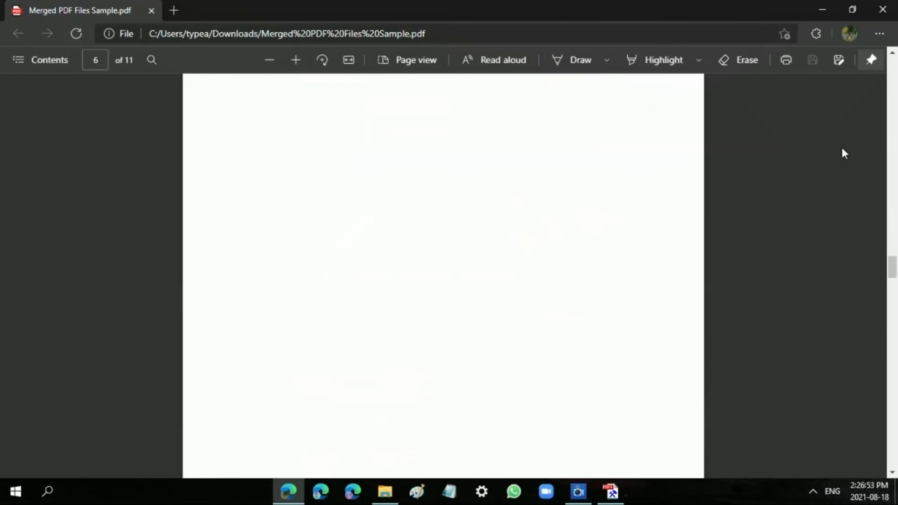